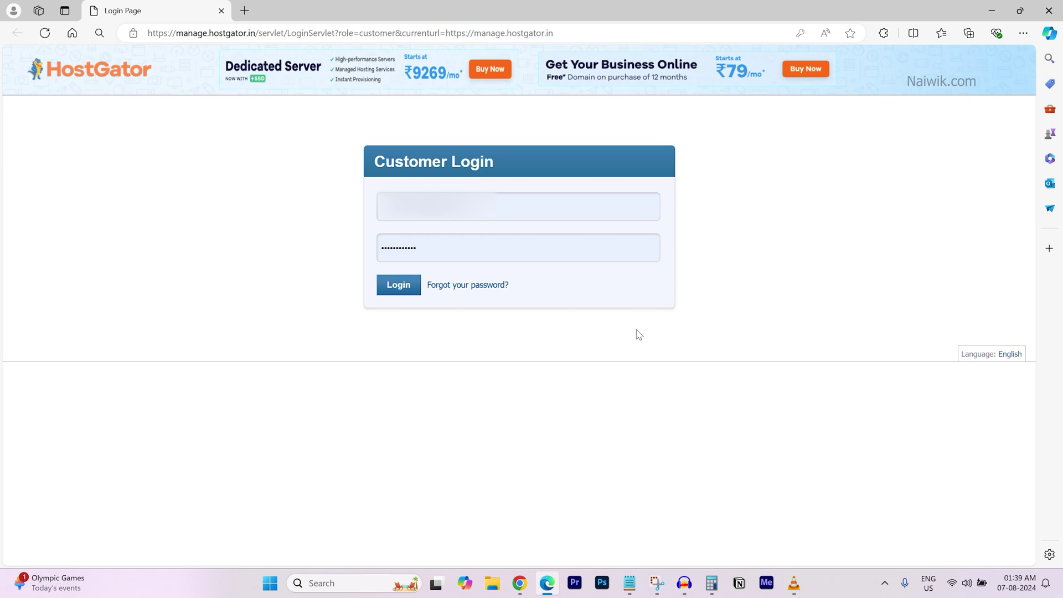
# Step: Log in from the Customer Login page to reach the HostGator dashboard
pyautogui.click(404, 286)
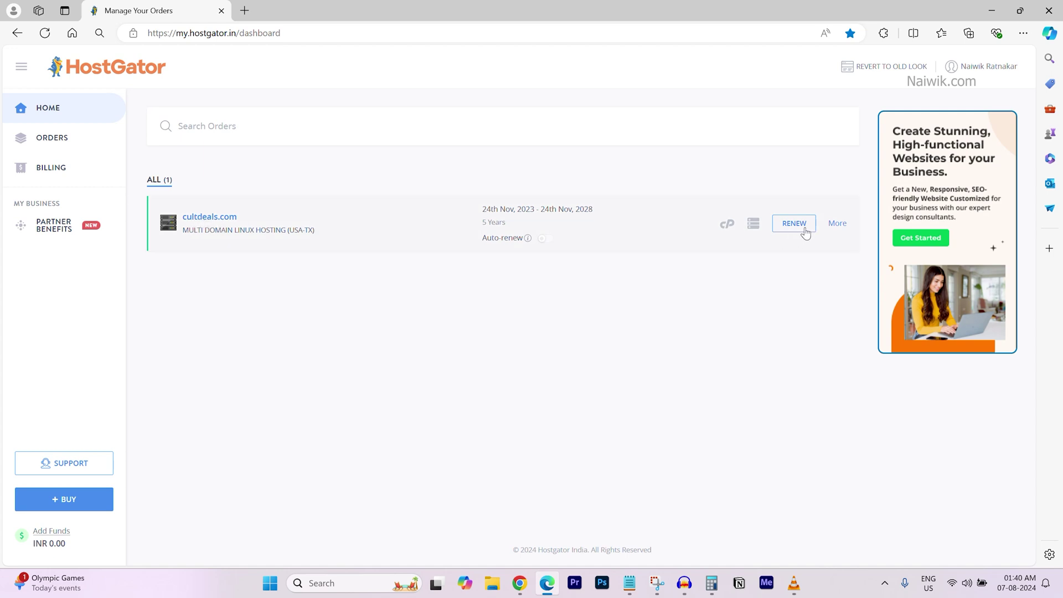
# Step: Open the More page for the cultdeals.com hosting order with its 2023–2028 term
pyautogui.click(838, 224)
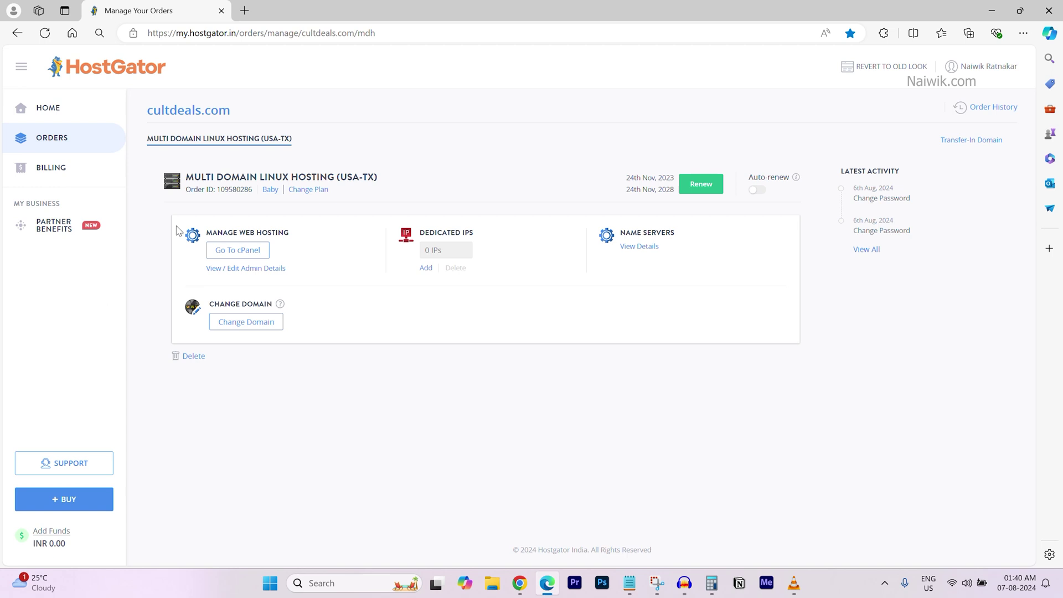
# Step: Use the Change Domain form to replace cultdeals.com with naiwik.com and submit
pyautogui.click(246, 322)
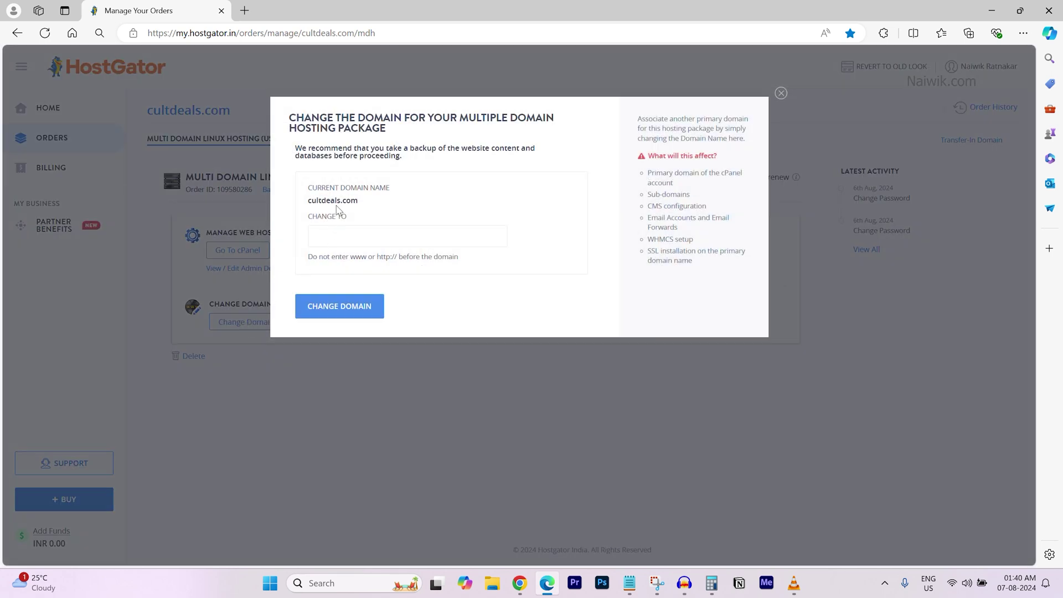
pyautogui.moveTo(358, 201); pyautogui.dragTo(306, 207)
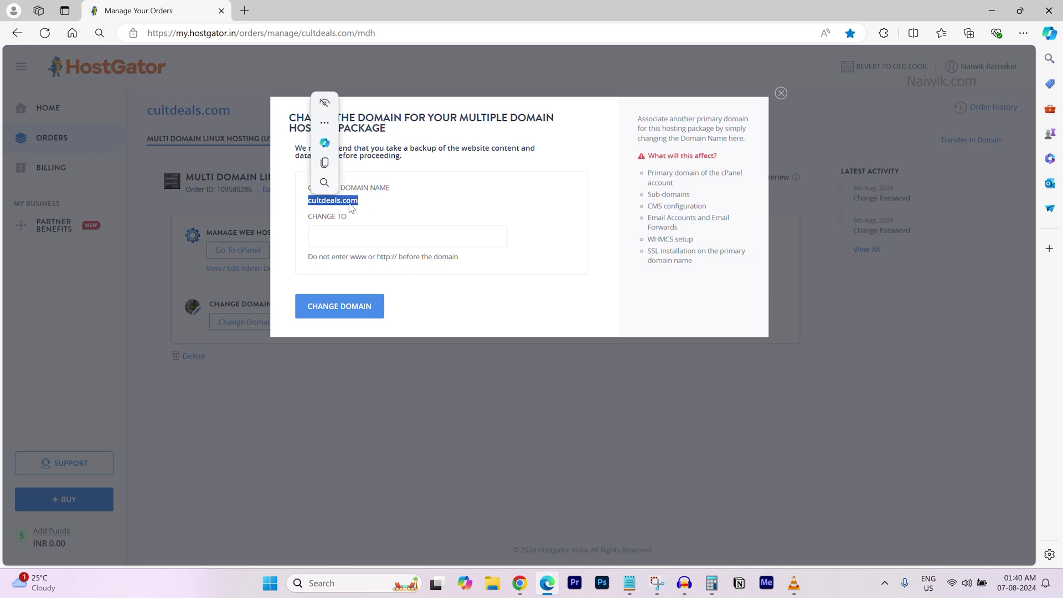
pyautogui.hotkey('ctrl', 'c')
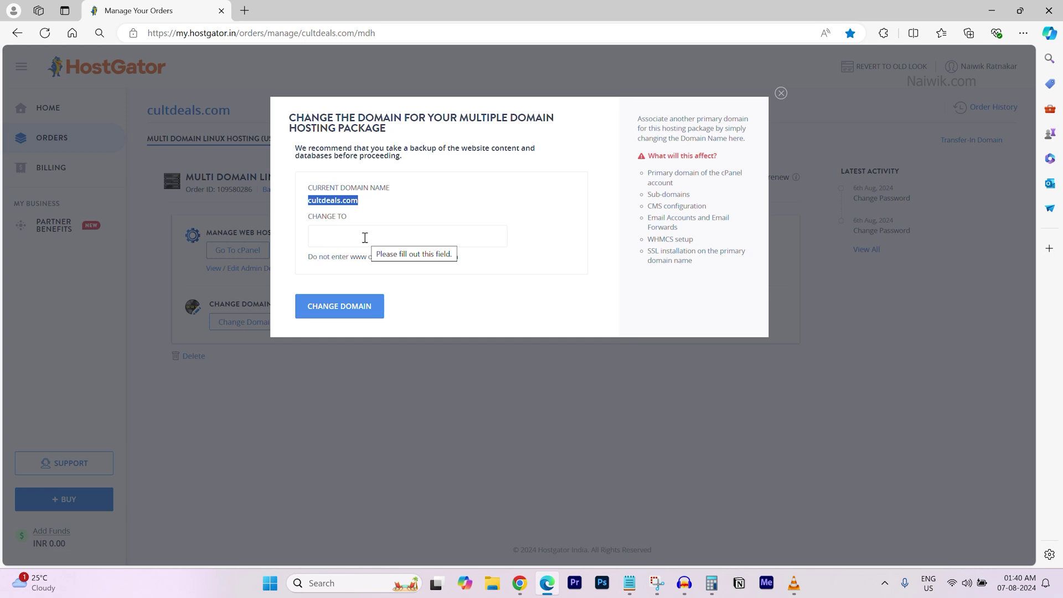
pyautogui.click(365, 238)
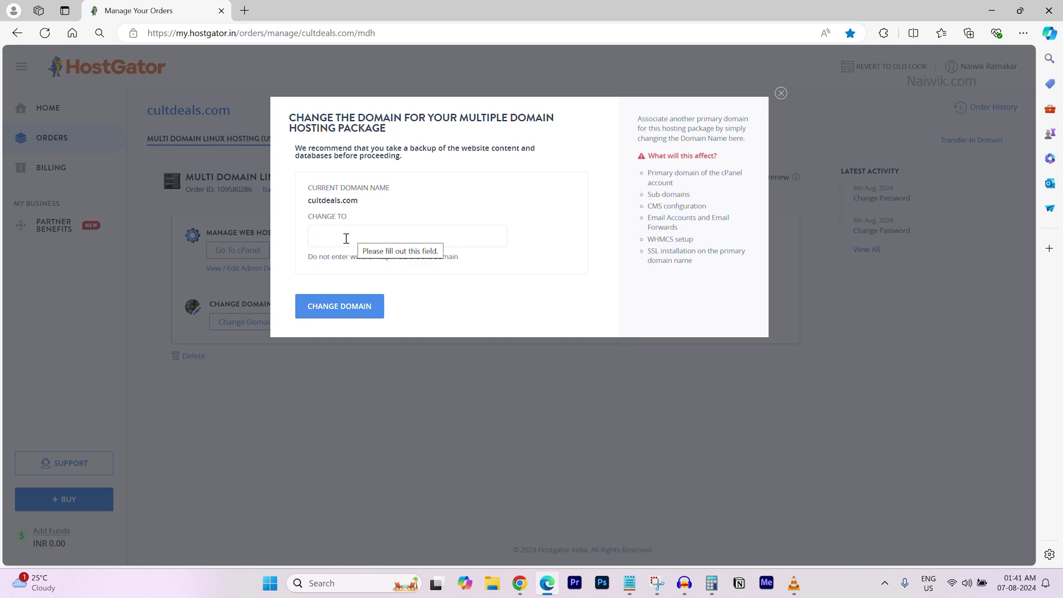
pyautogui.write('naiwik.c')
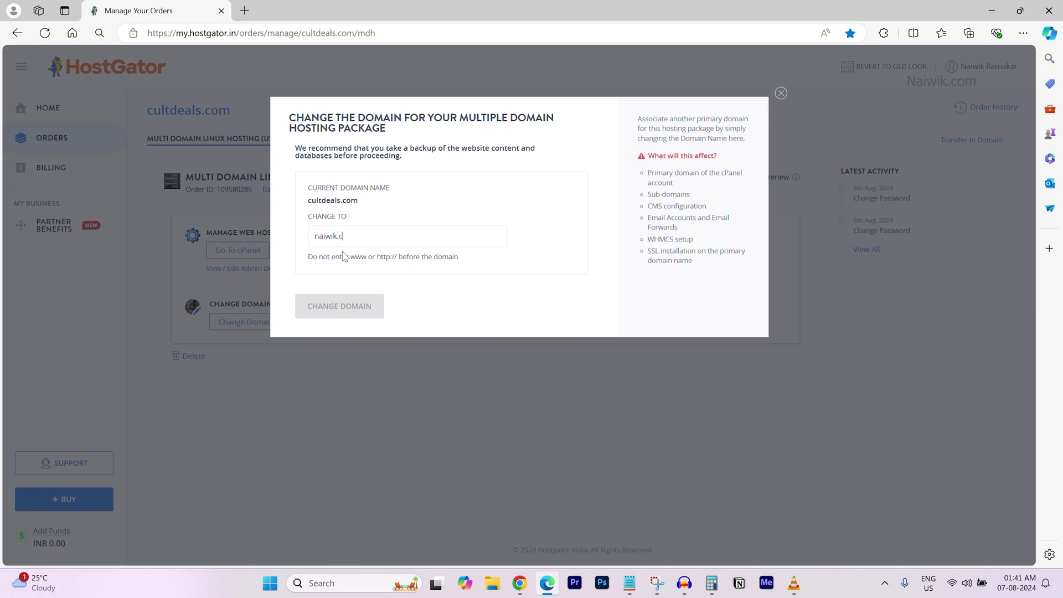
pyautogui.write('om')
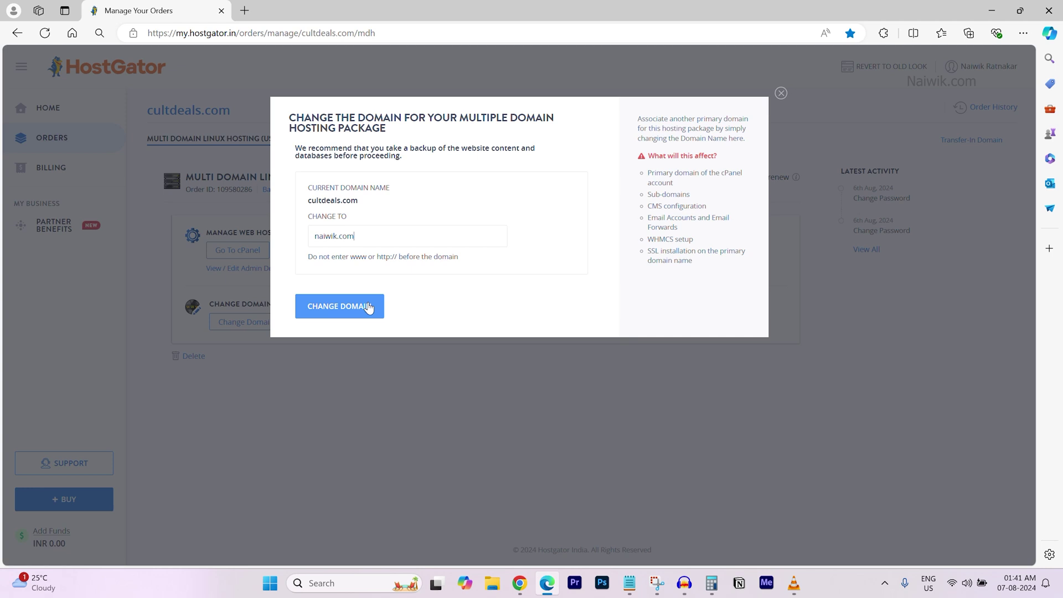
pyautogui.click(367, 308)
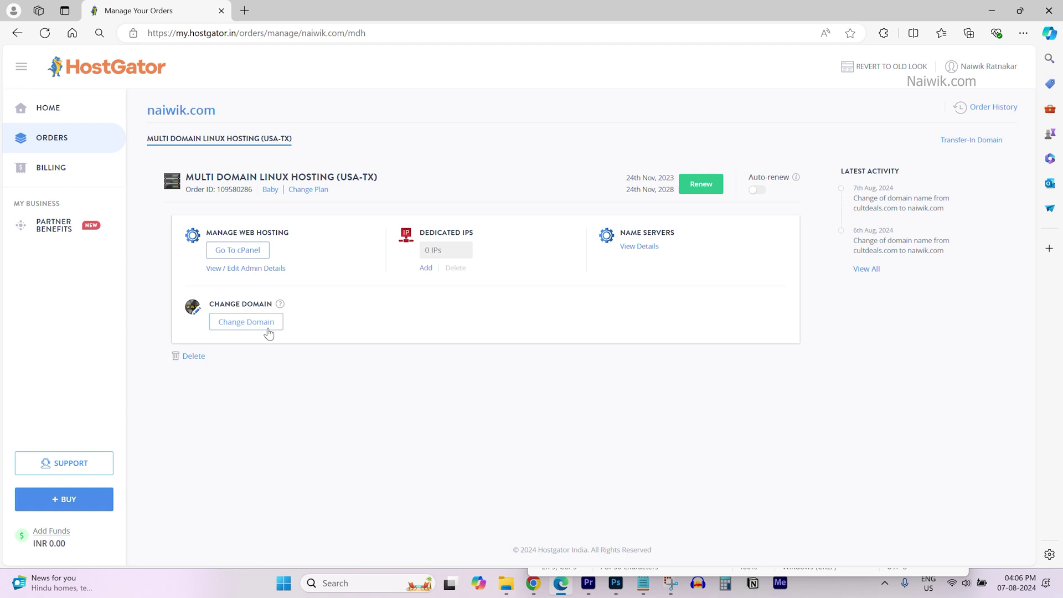
pyautogui.click(267, 330)
pyautogui.moveTo(372, 205); pyautogui.dragTo(310, 194)
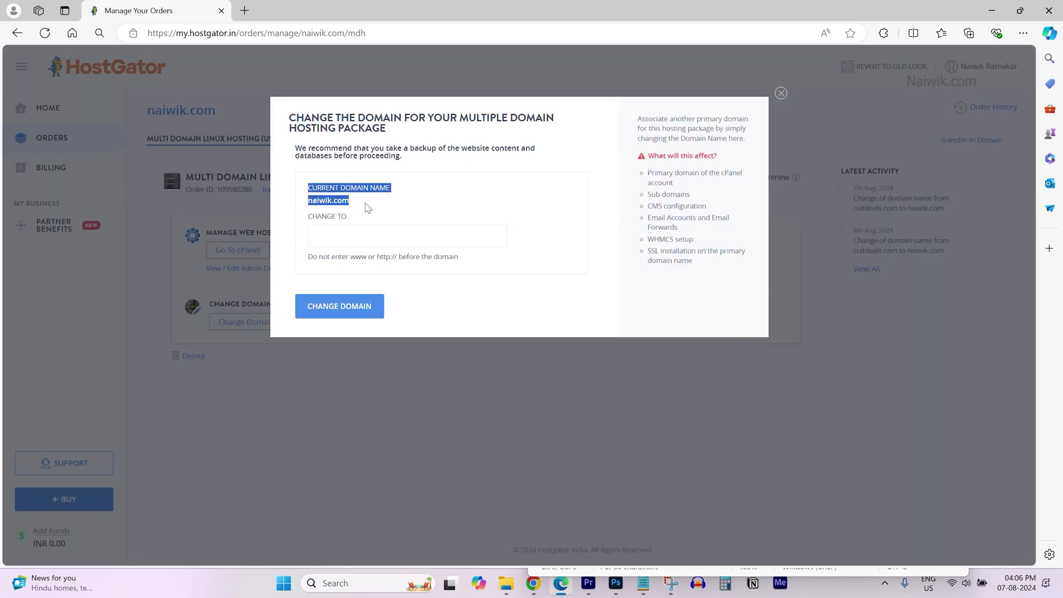
pyautogui.moveTo(361, 208); pyautogui.dragTo(308, 192)
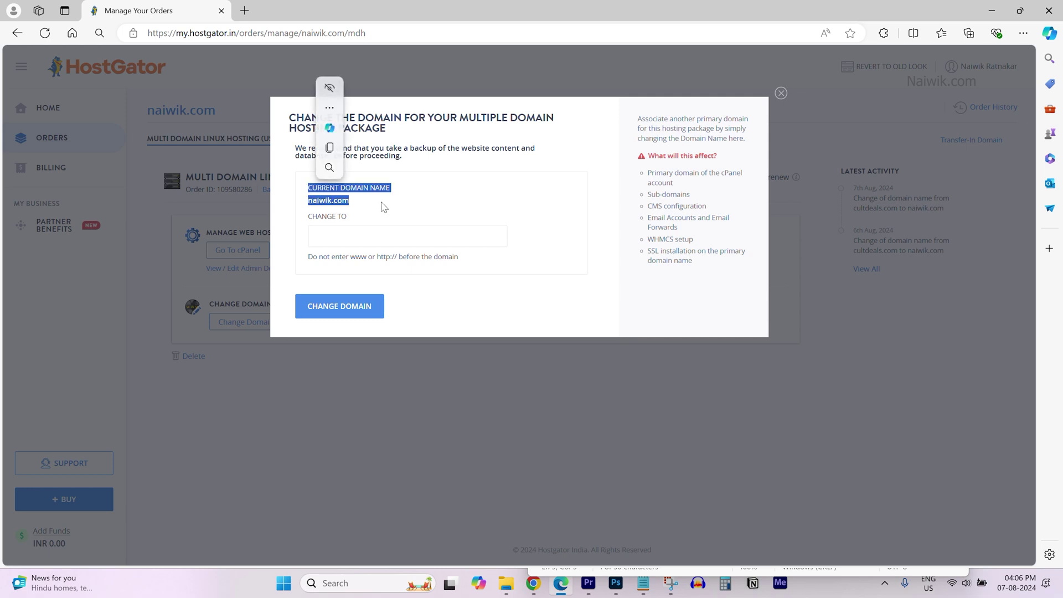
pyautogui.click(428, 225)
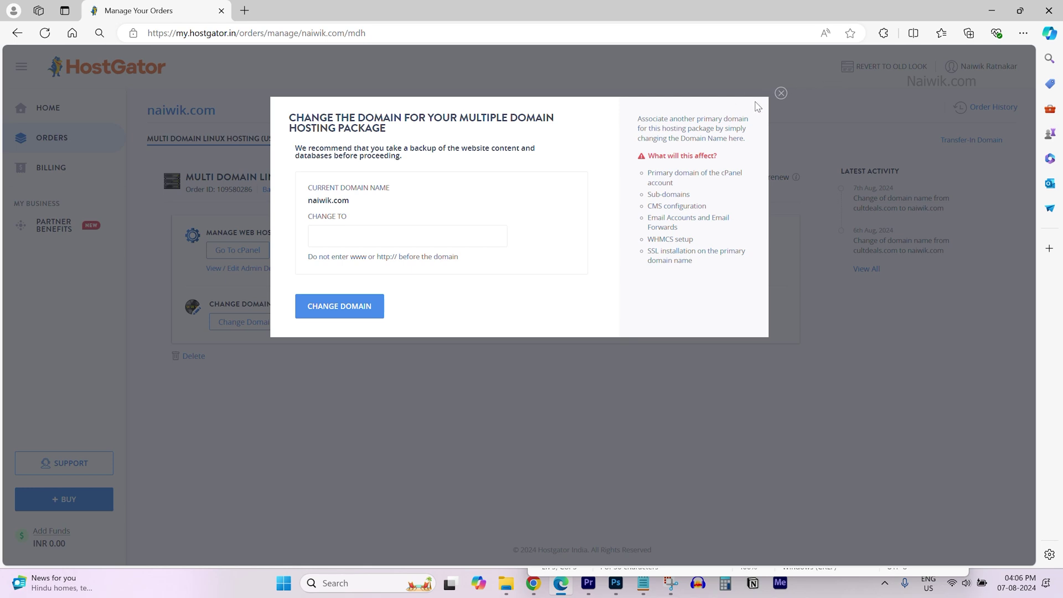
pyautogui.click(779, 94)
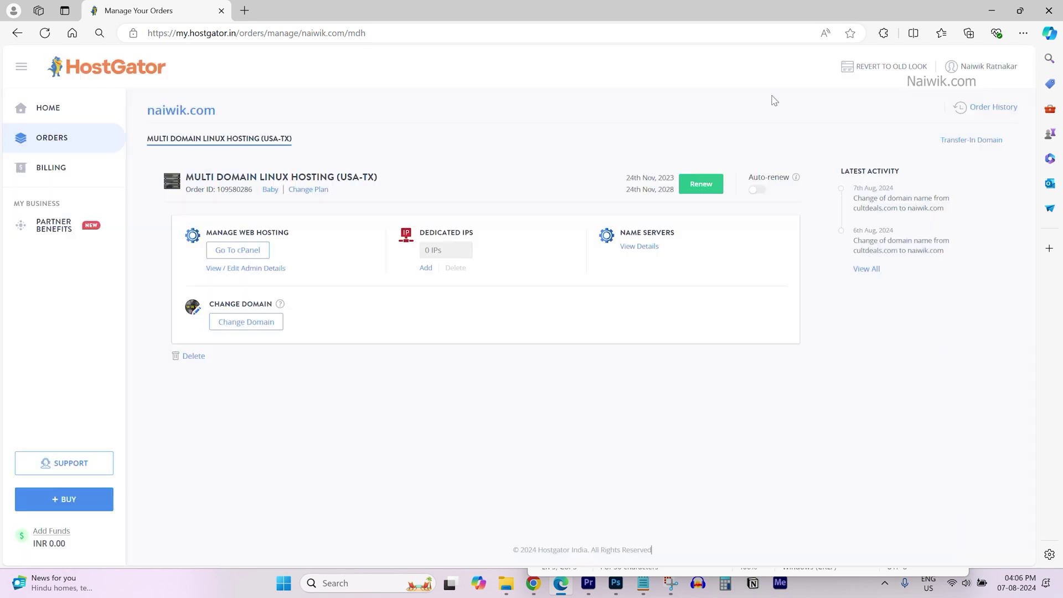